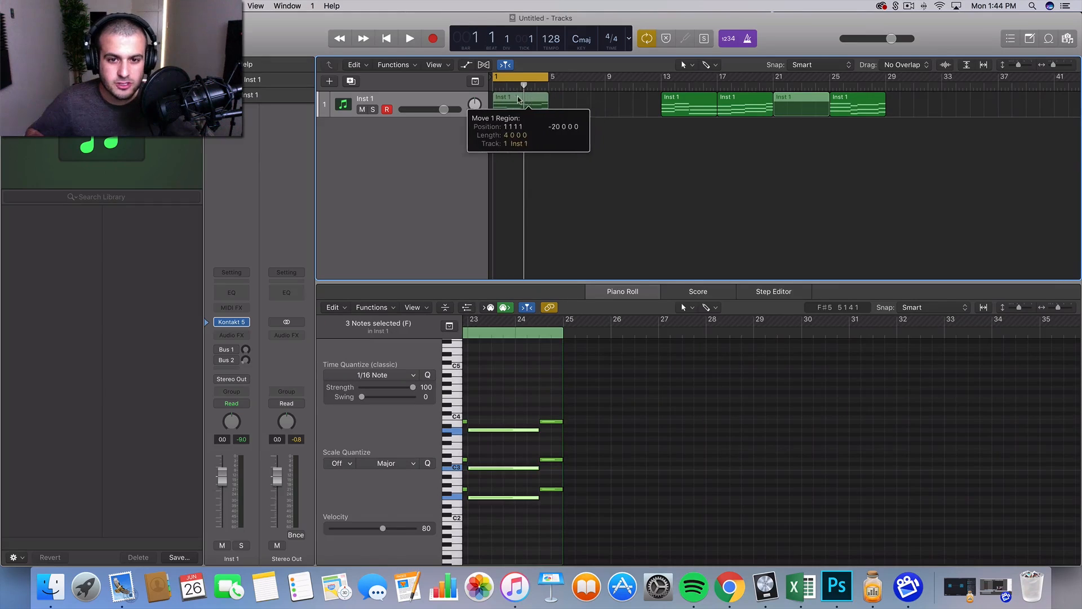
# Play back the chord region at bars 1 to 5.
pyautogui.click(602, 172)
pyautogui.press('space')
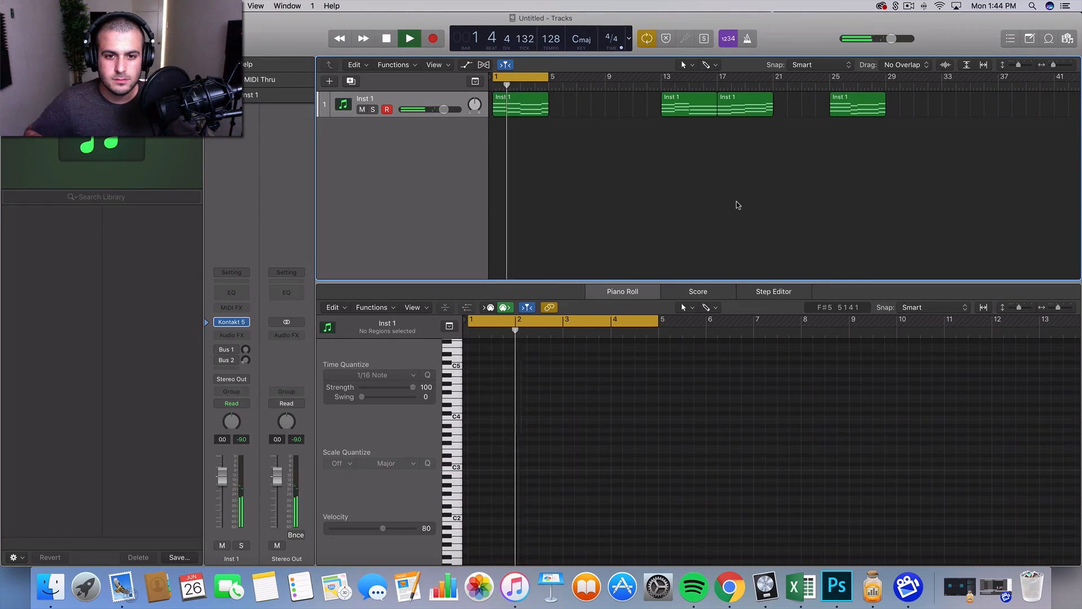
pyautogui.press('space')
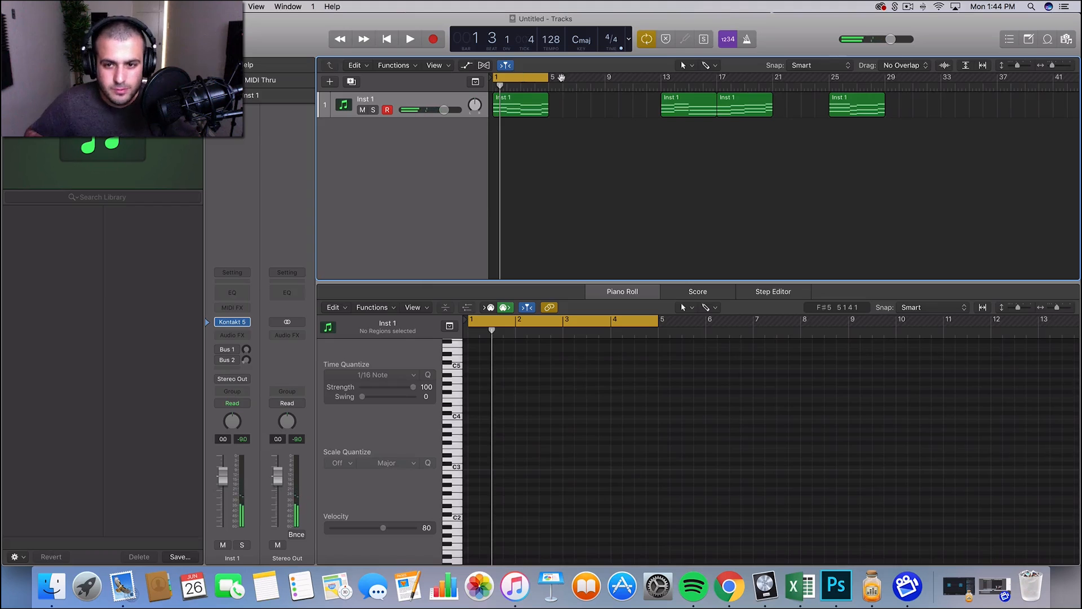
# Move the cycle range to bars 17 to 21 and play back the region there.
pyautogui.moveTo(562, 77); pyautogui.dragTo(748, 86)
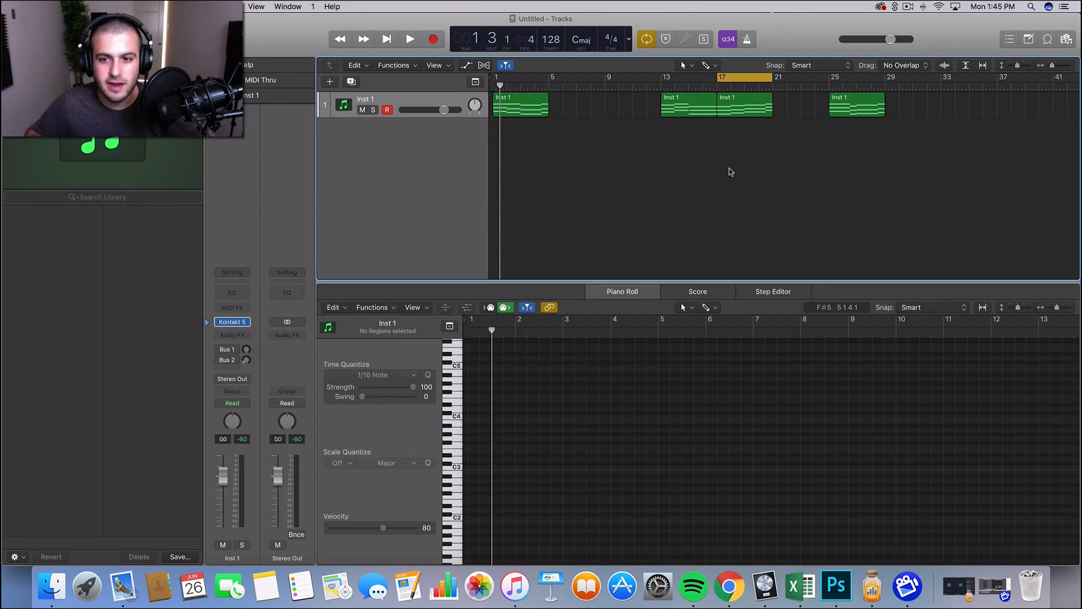
pyautogui.press('space')
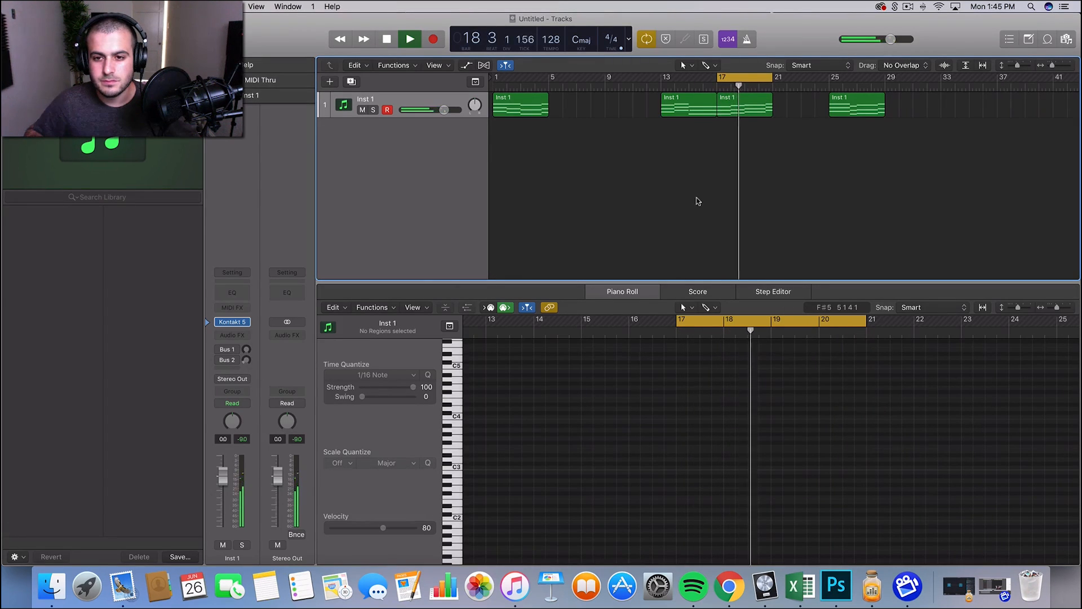
pyautogui.press('space')
# Move the cycle range to bars 13 to 17, inspect that region's notes and play it back.
pyautogui.moveTo(745, 77); pyautogui.dragTo(689, 77)
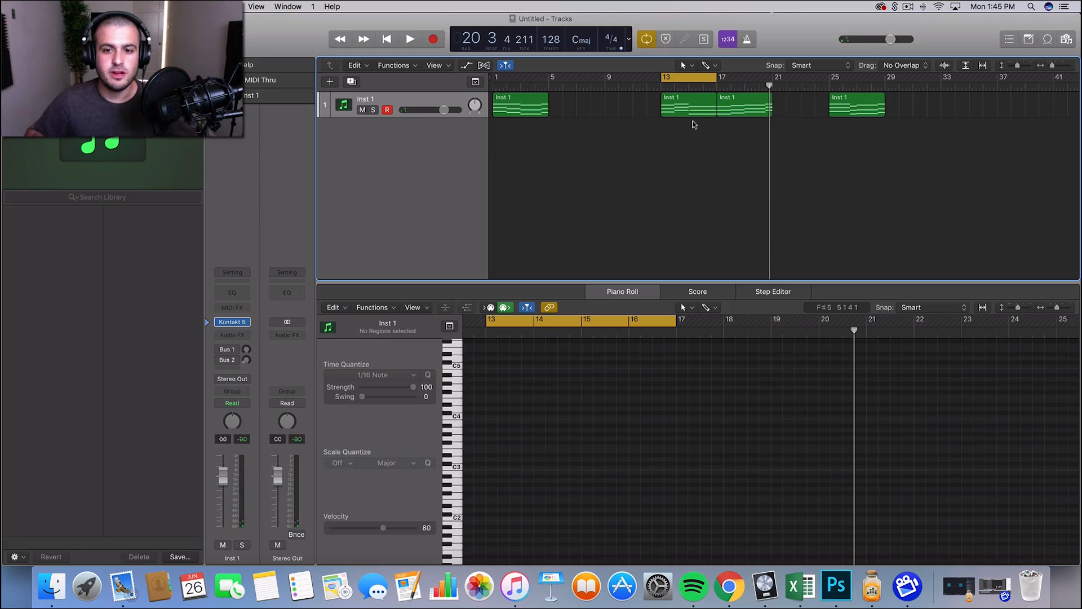
pyautogui.click(693, 109)
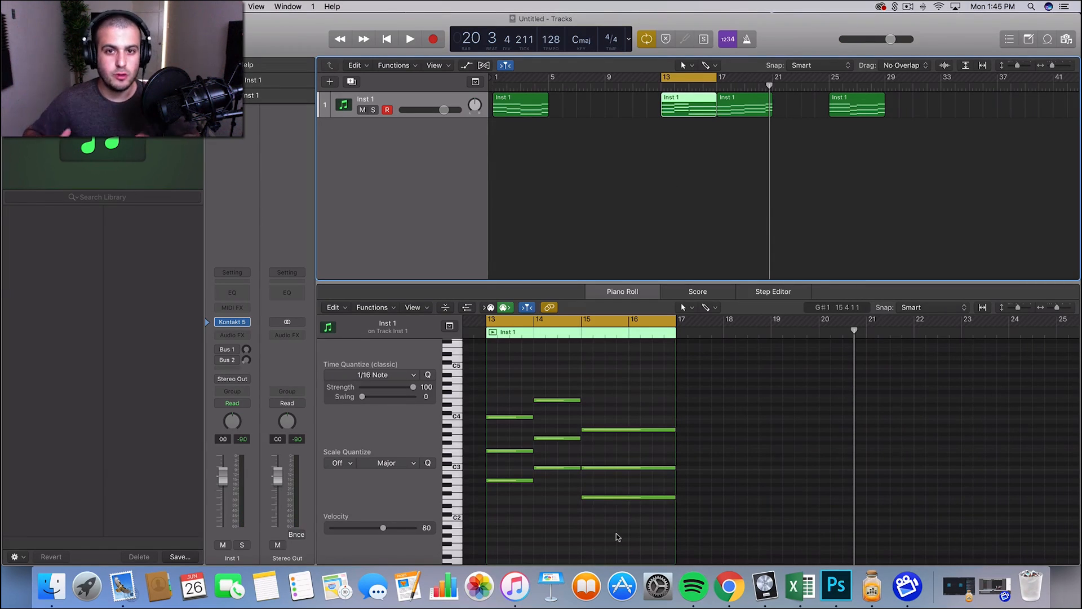
pyautogui.click(676, 188)
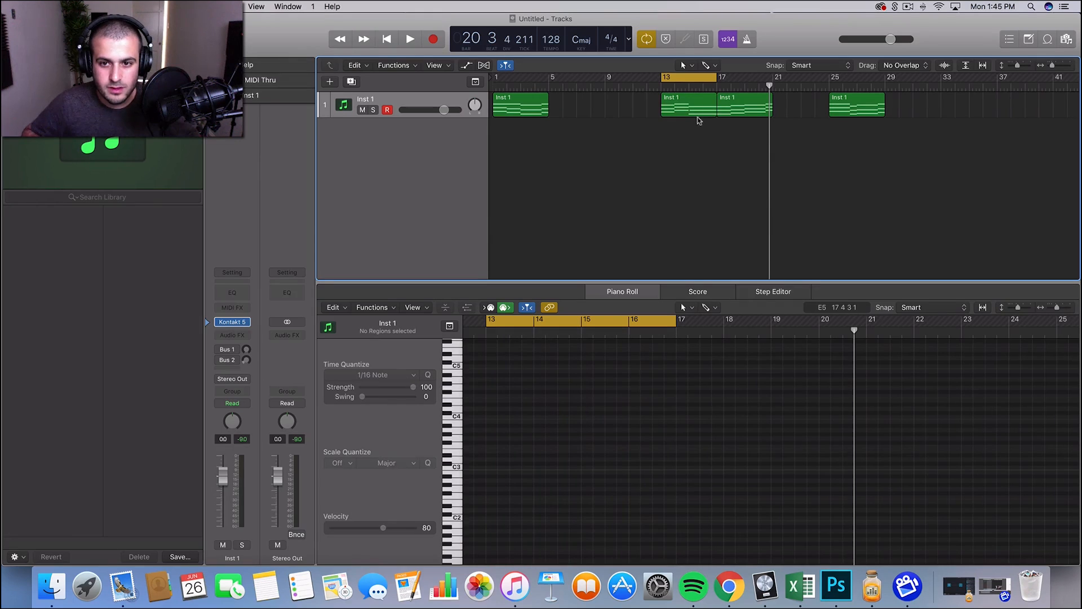
pyautogui.click(698, 110)
pyautogui.click(676, 180)
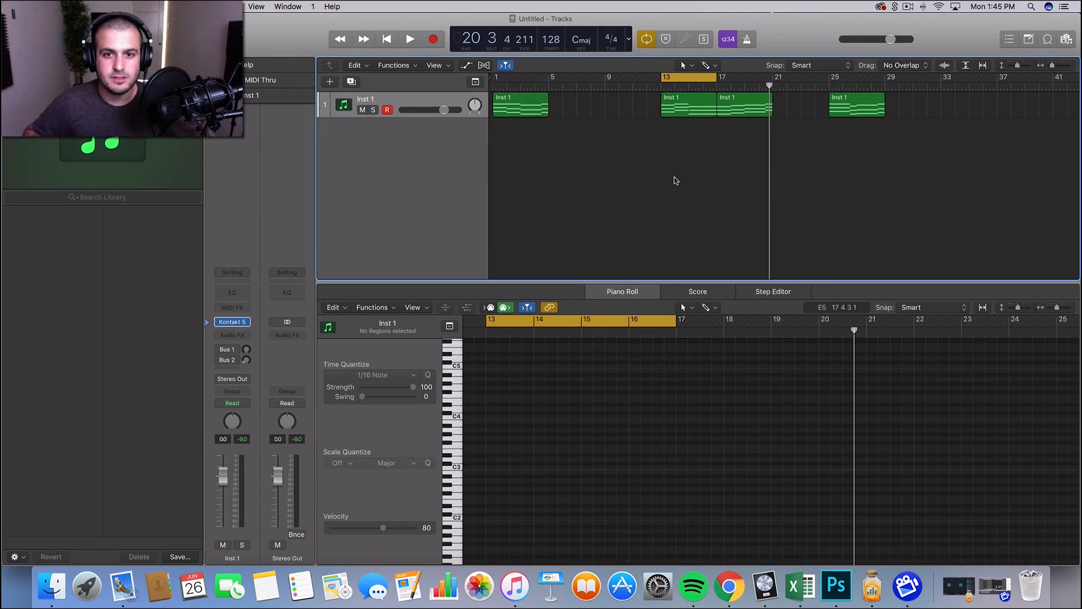
pyautogui.press('space')
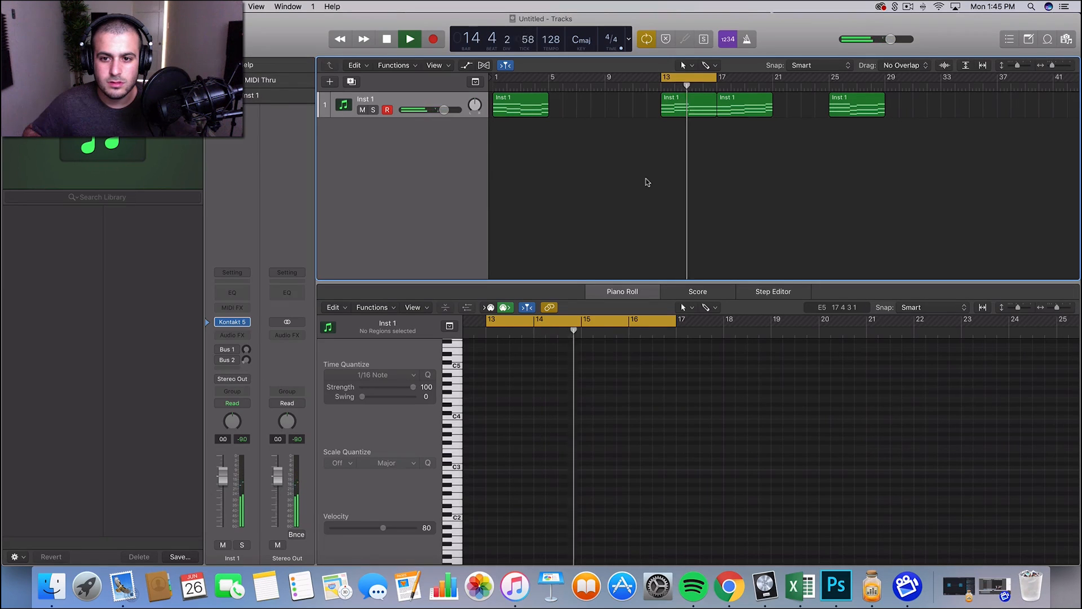
pyautogui.press('space')
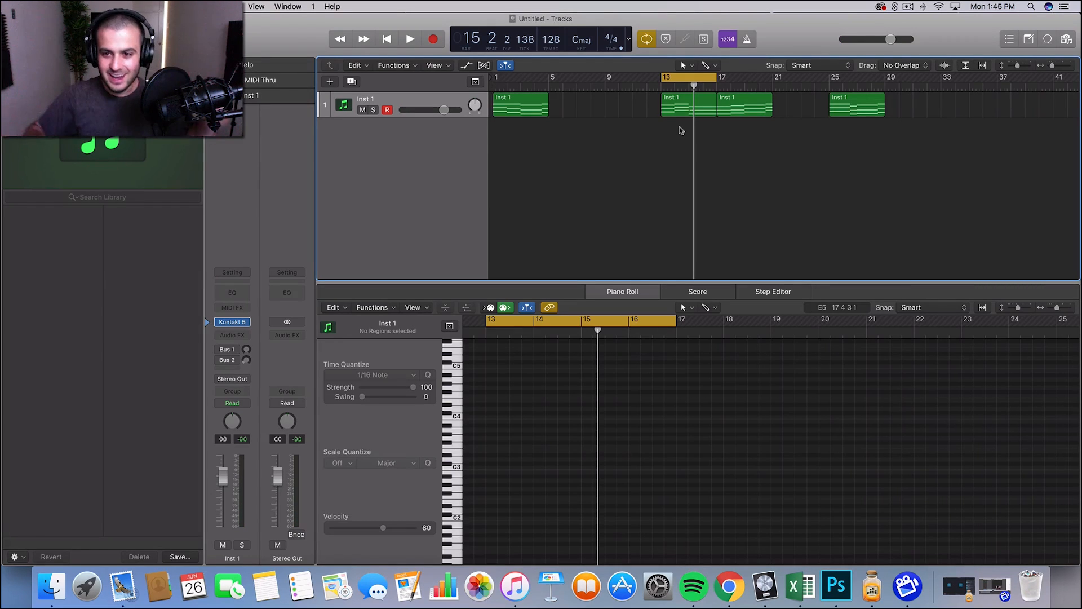
# Move the cycle range to bars 25 to 29, then play the last region and show its notes.
pyautogui.moveTo(679, 75); pyautogui.dragTo(847, 78)
pyautogui.press('space')
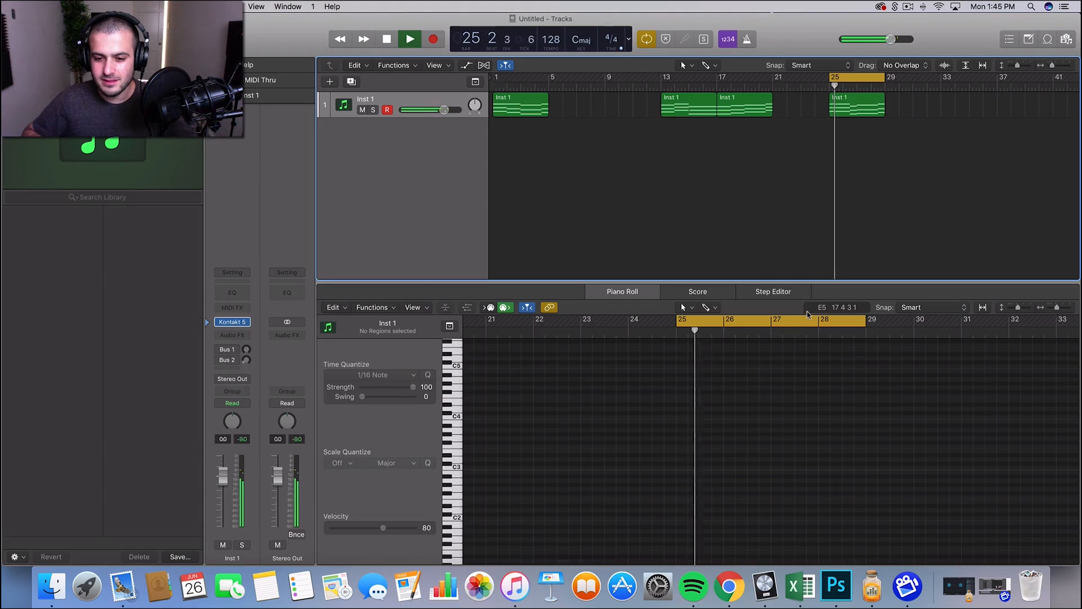
pyautogui.click(878, 106)
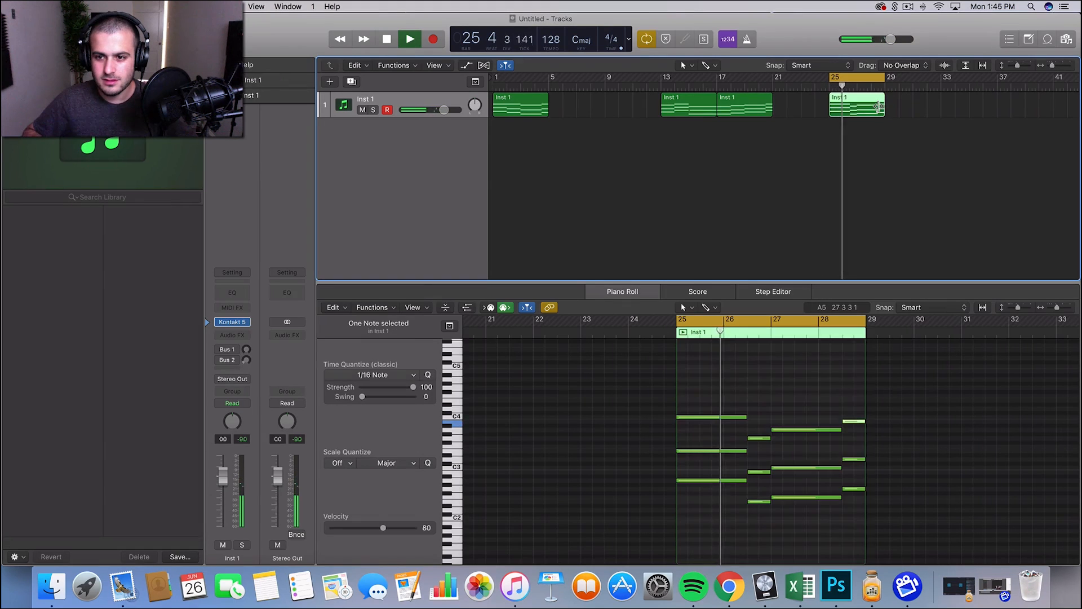
pyautogui.click(822, 387)
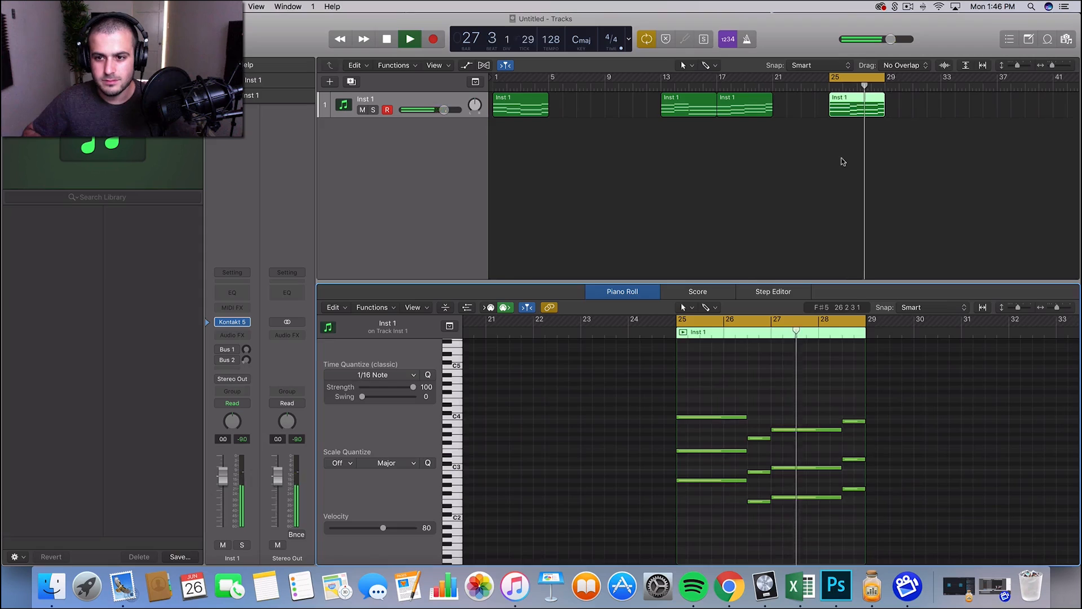
pyautogui.press('space')
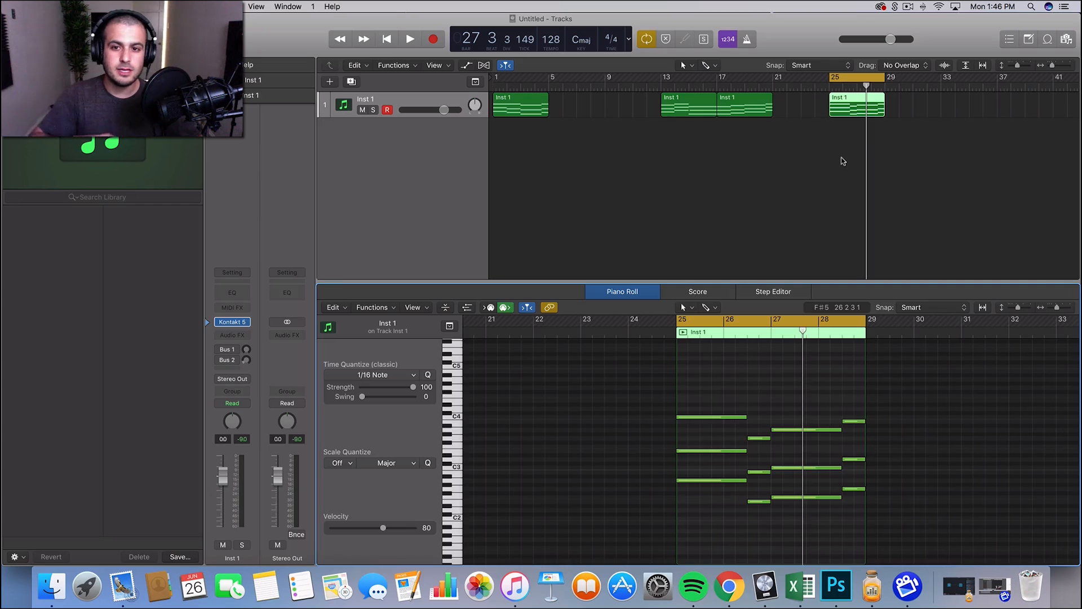
# Set the cycle range to bars 1 to 5, and move the first region to bar 9 and the last one to bar 21.
pyautogui.click(579, 250)
pyautogui.press('super+a')
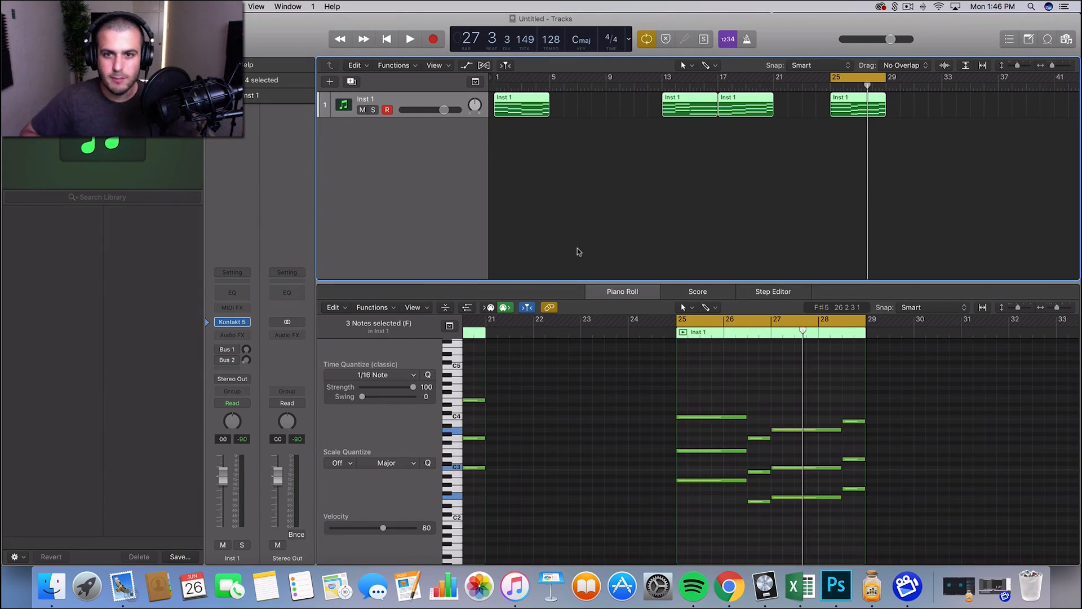
pyautogui.click(521, 105)
pyautogui.press('u')
pyautogui.moveTo(521, 106); pyautogui.dragTo(628, 107)
pyautogui.click(613, 139)
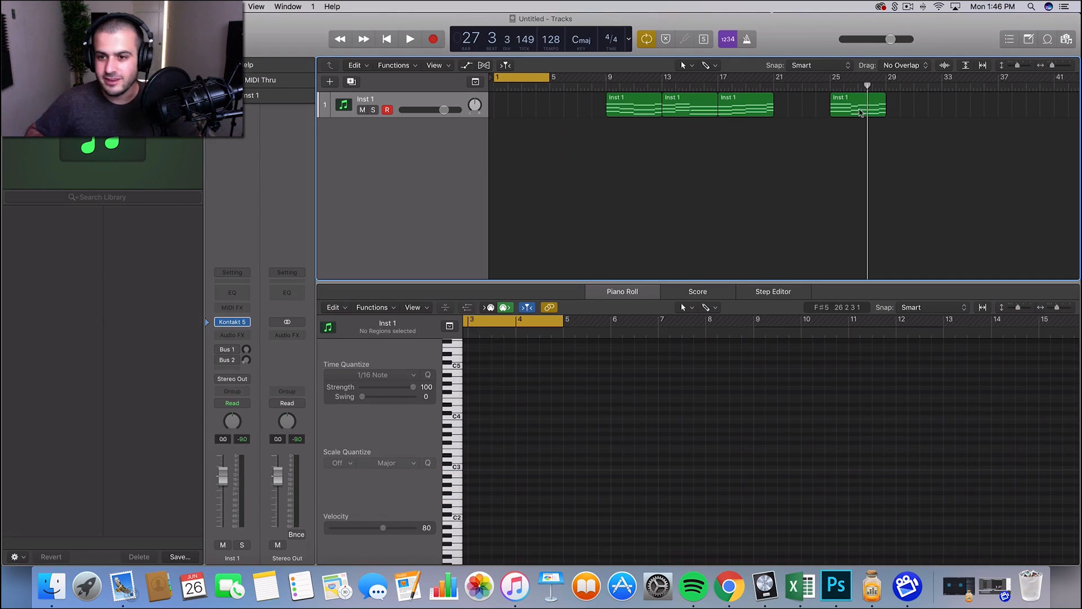
pyautogui.moveTo(859, 110); pyautogui.dragTo(803, 102)
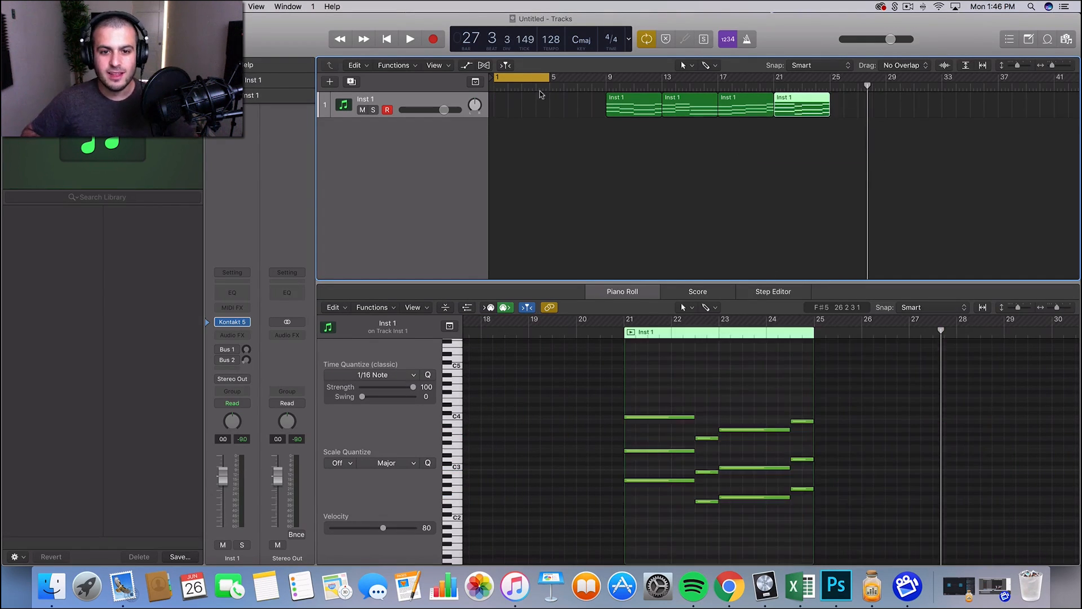
# Create an empty four-bar MIDI region at bar 1 on the Inst 1 track.
pyautogui.click(507, 109)
pyautogui.moveTo(509, 116); pyautogui.dragTo(550, 119)
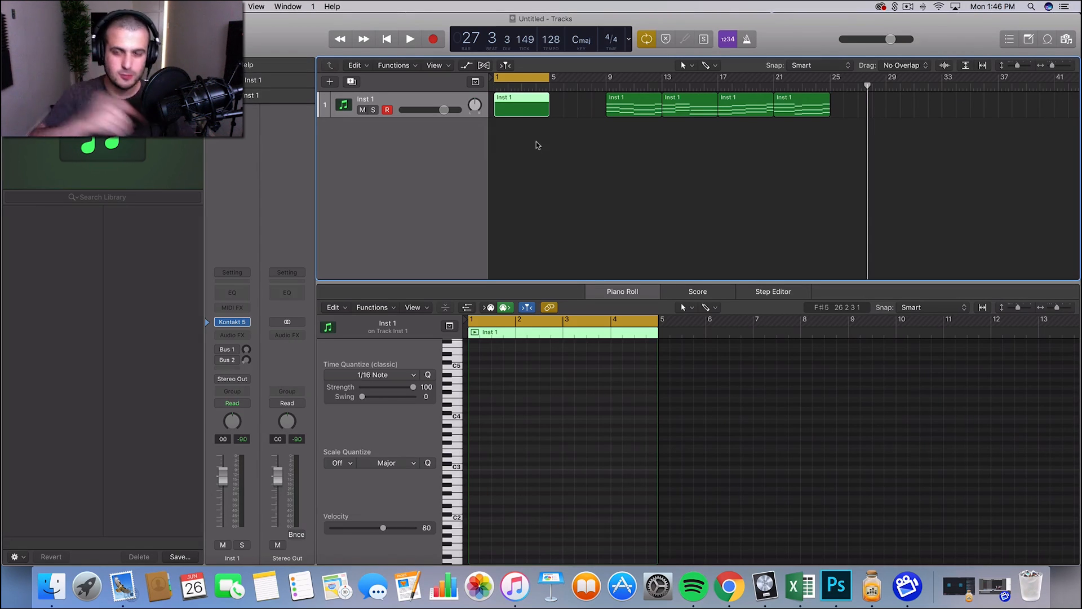
# Draw an A1 note at the start of the empty region and extend it to one full bar.
pyautogui.click(541, 443)
pyautogui.scroll(-4, 542, 443)
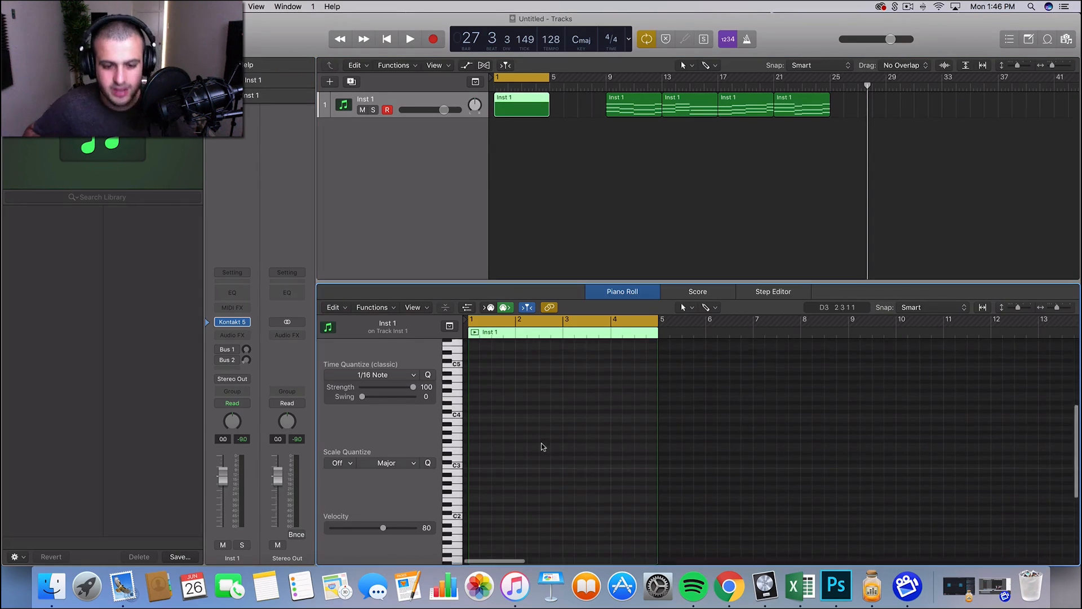
pyautogui.press('z')
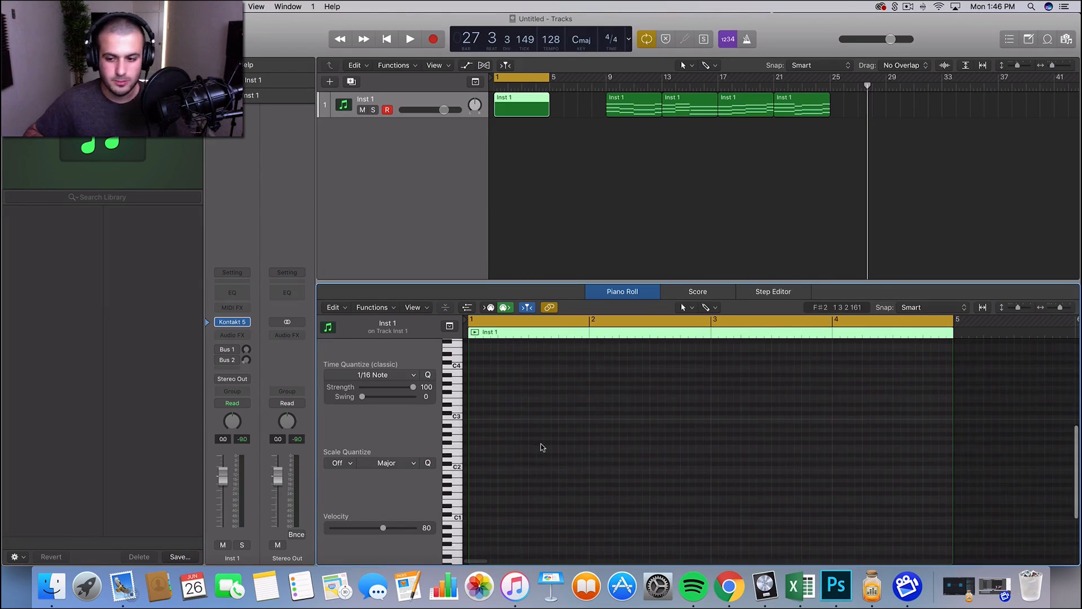
pyautogui.scroll(3, 541, 445)
pyautogui.scroll(-3, 540, 445)
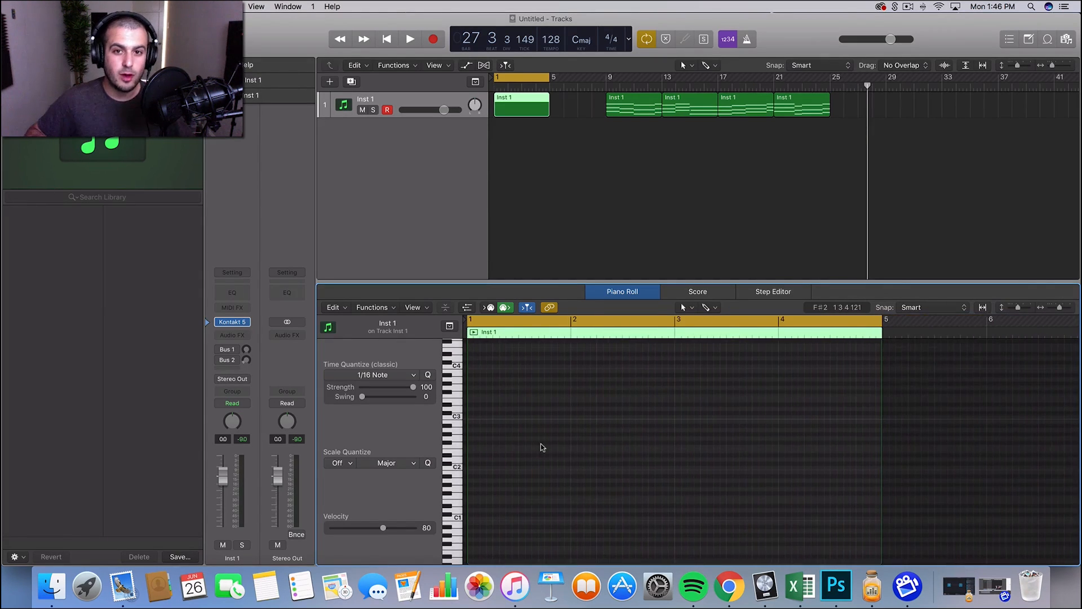
pyautogui.scroll(3, 485, 455)
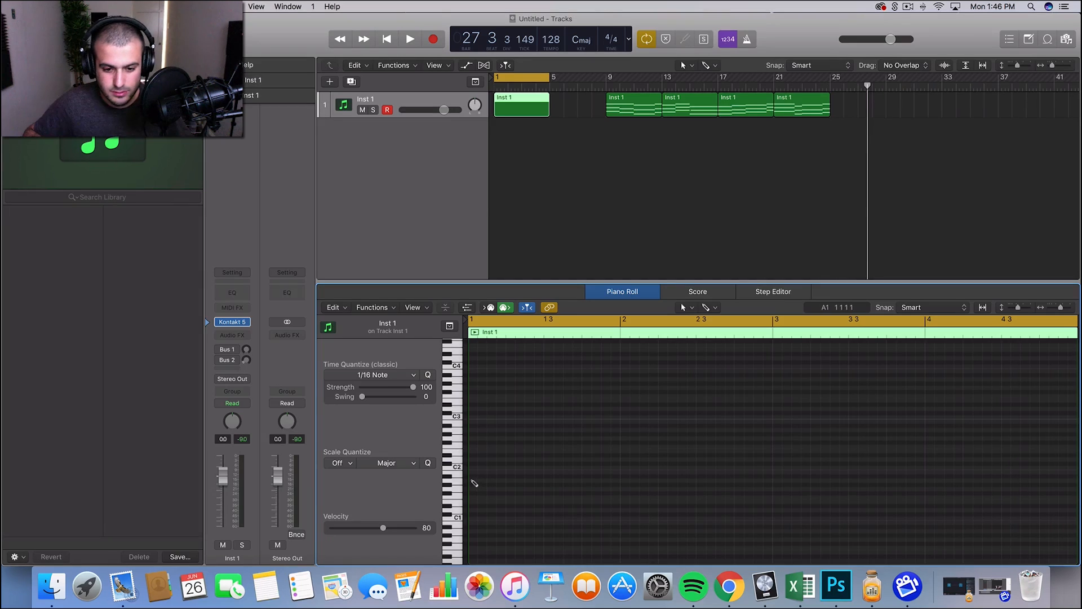
pyautogui.click(473, 482)
pyautogui.moveTo(545, 480); pyautogui.dragTo(619, 481)
pyautogui.scroll(-1, 618, 487)
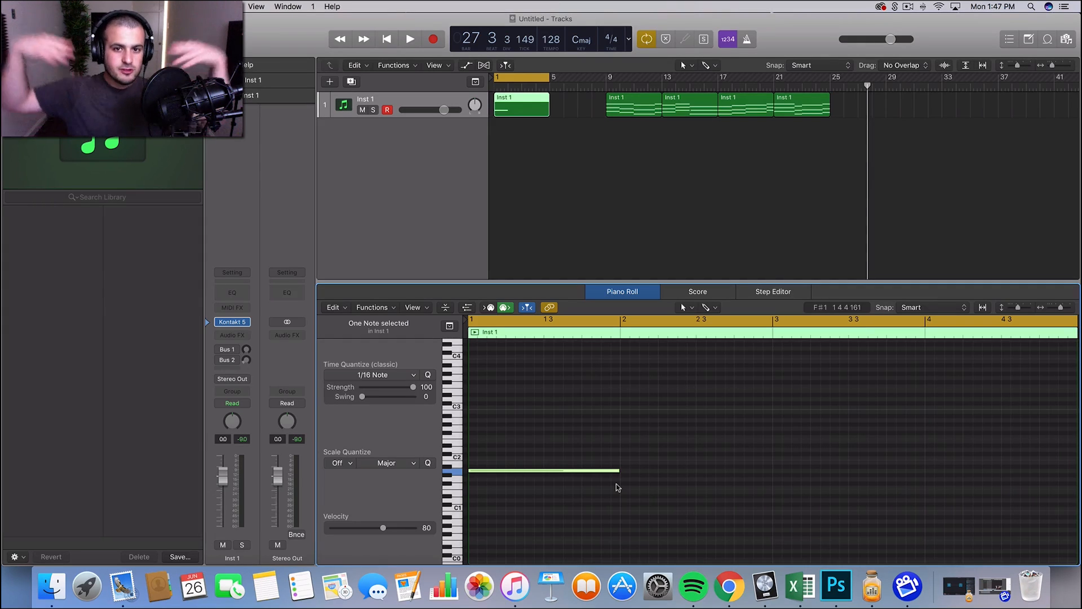
# Draw a one-bar G1 at bar 2, an F1 from bar 3 to bar 4 beat 3, and a G1 over the last two beats.
pyautogui.keyDown('super'); pyautogui.click(621, 479); pyautogui.keyUp('super')
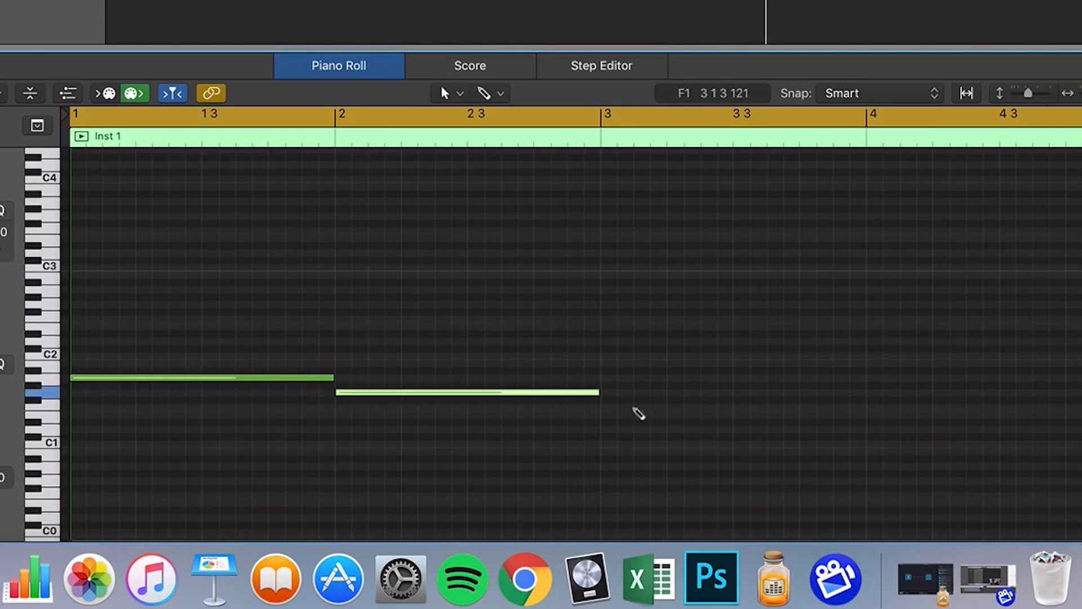
pyautogui.keyDown('super'); pyautogui.click(606, 408); pyautogui.keyUp('super')
pyautogui.hscroll(5, 912, 429)
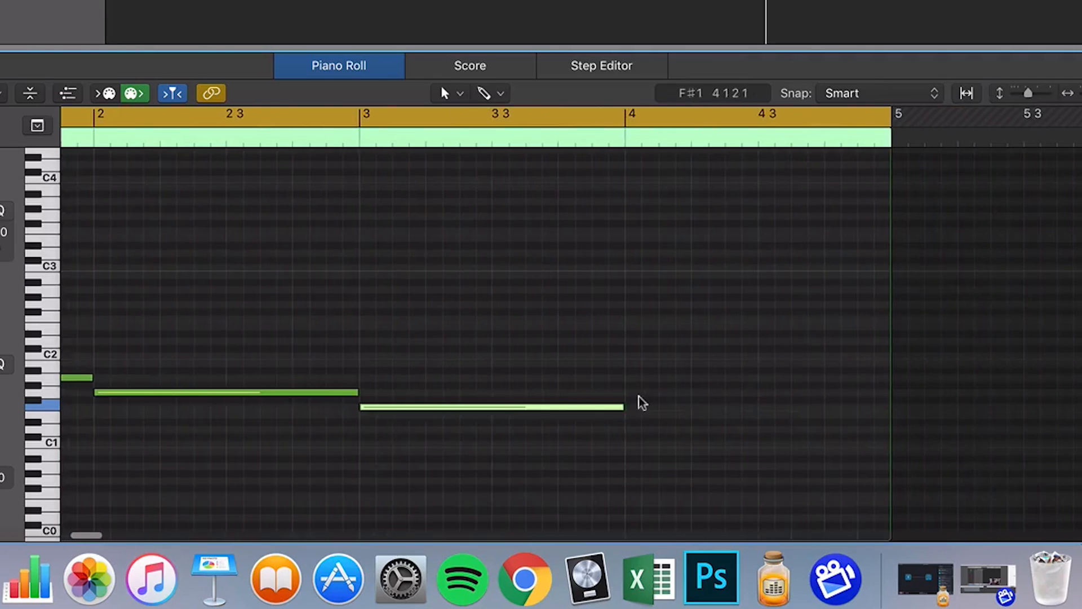
pyautogui.moveTo(623, 407); pyautogui.dragTo(496, 404)
pyautogui.keyDown('super'); pyautogui.click(761, 393); pyautogui.keyUp('super')
pyautogui.hscroll(-5, 496, 404)
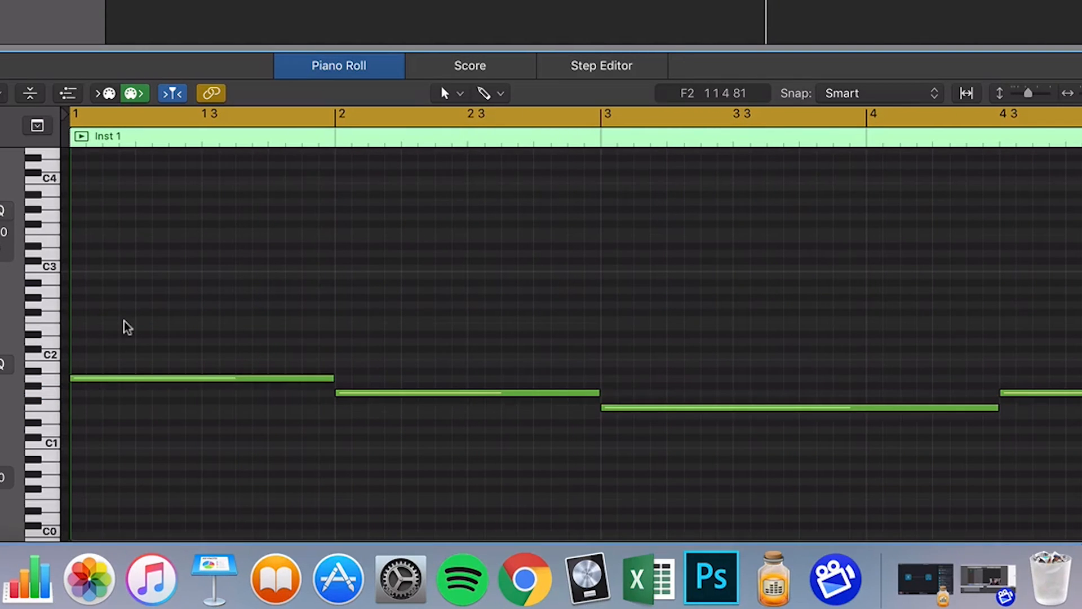
# Transpose all four bass notes up one octave to A2, G2, F2 and G2.
pyautogui.moveTo(157, 280); pyautogui.dragTo(1080, 539)
pyautogui.scroll(3, 137, 274)
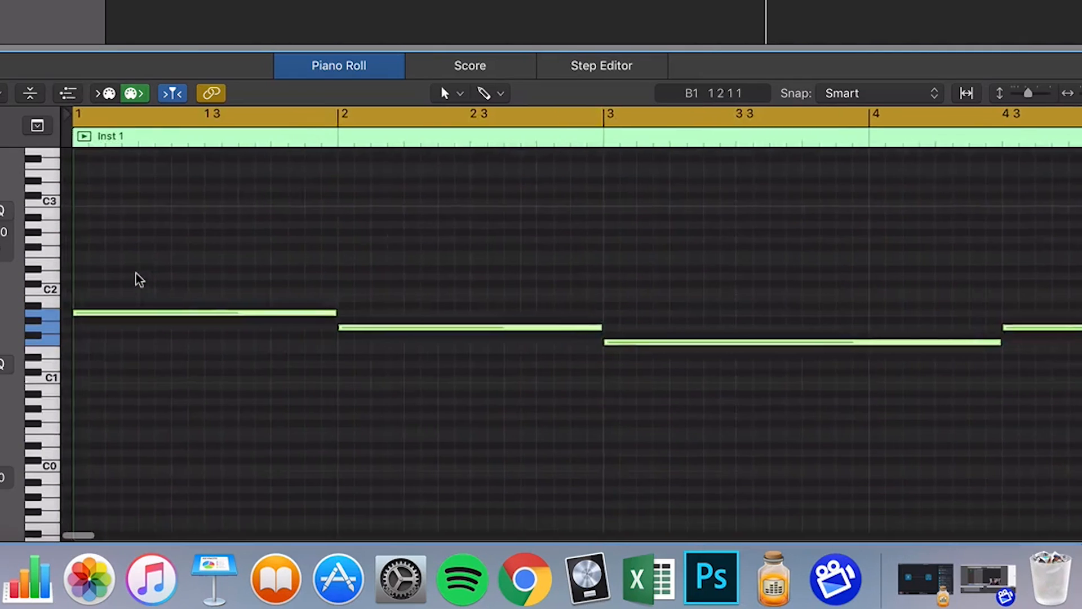
pyautogui.scroll(1, 136, 274)
pyautogui.moveTo(117, 317); pyautogui.dragTo(124, 236)
pyautogui.scroll(5, 121, 231)
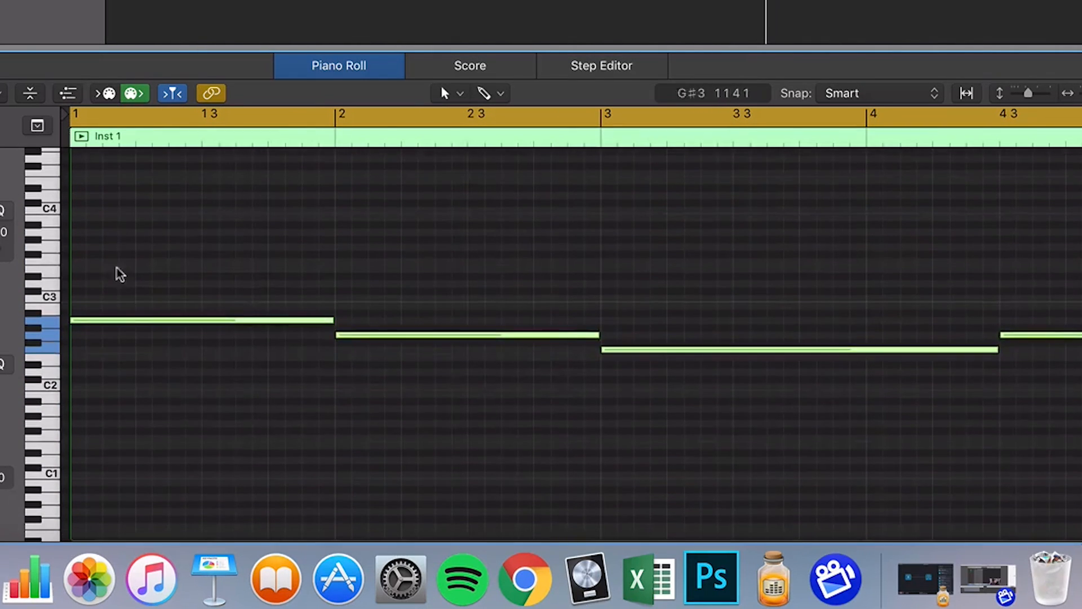
pyautogui.click(116, 267)
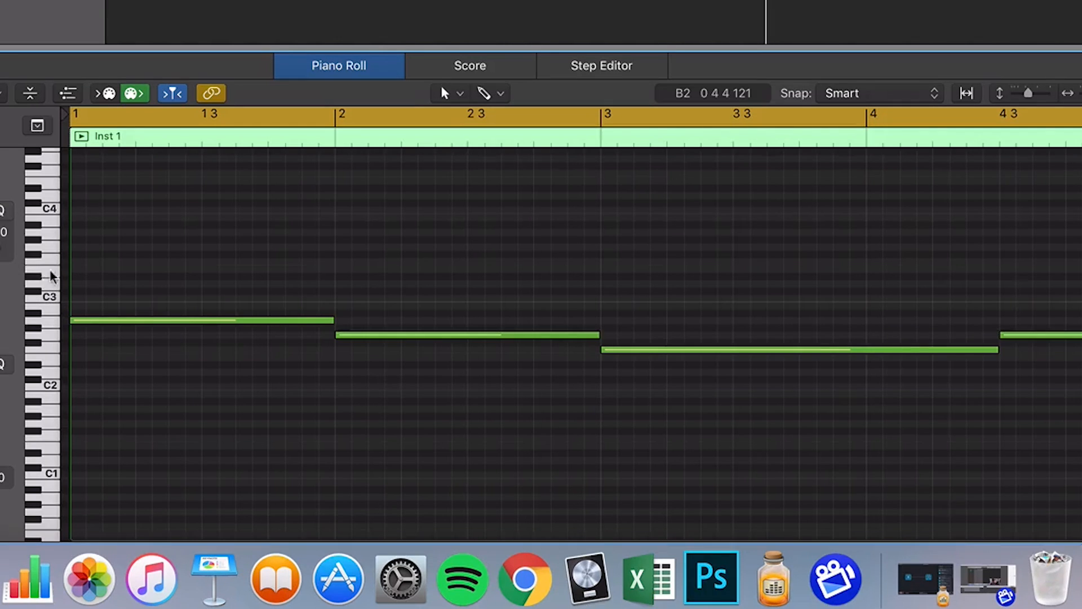
# Add fifths above the first two root notes: a one-bar E3 at bar 1 and a one-bar D3 at bar 2.
pyautogui.click(73, 270)
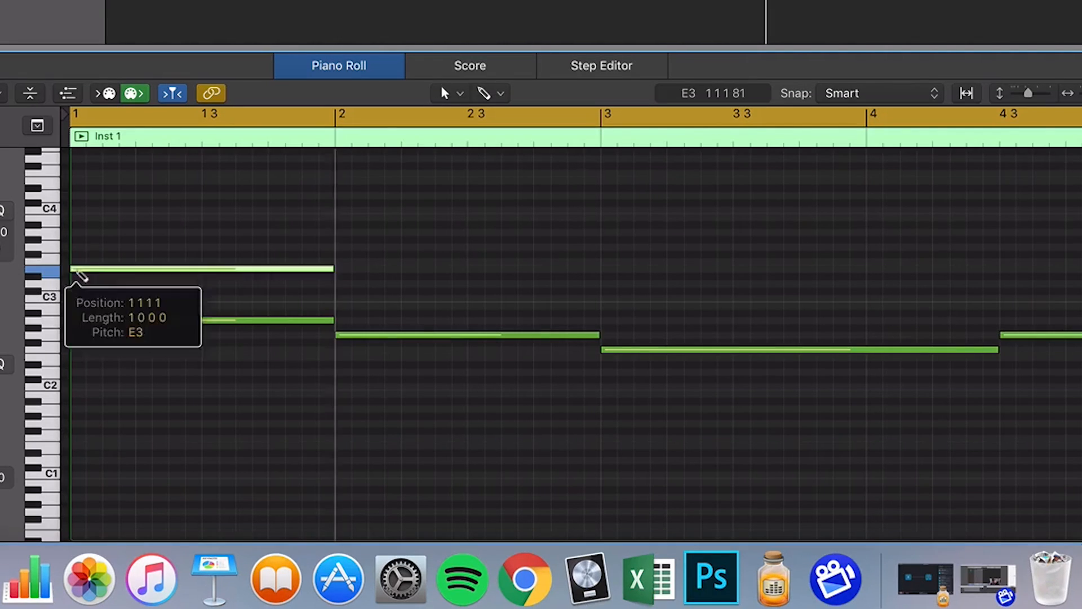
pyautogui.press('space')
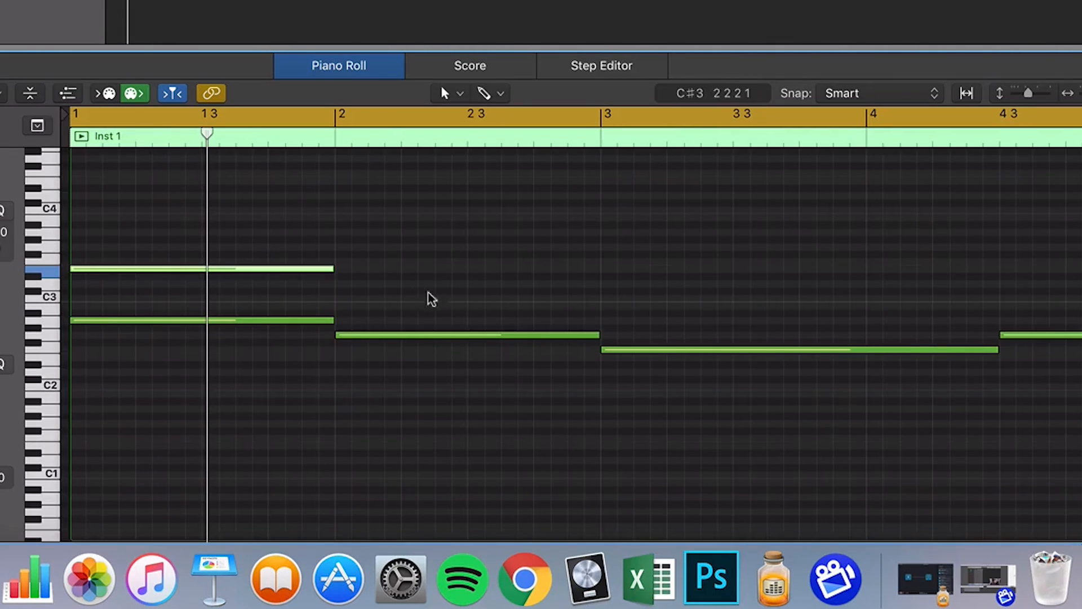
pyautogui.moveTo(418, 290); pyautogui.dragTo(294, 257)
pyautogui.press('super+r')
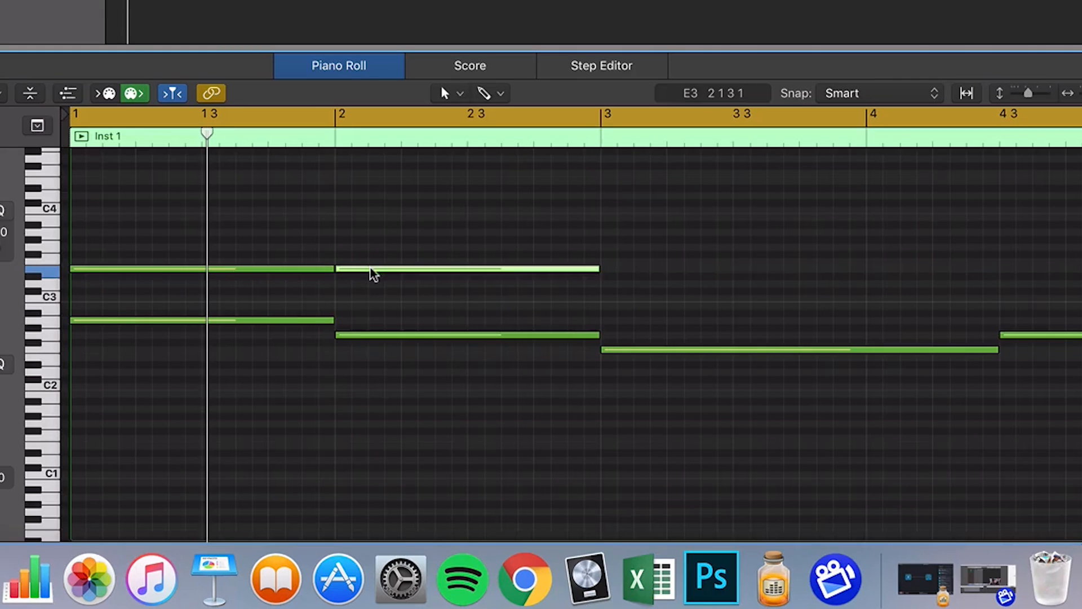
pyautogui.moveTo(370, 271); pyautogui.dragTo(376, 289)
# Add a C3 note from bar 3 to bar 4 beat 3 and a D3 note over the last two beats.
pyautogui.moveTo(630, 291); pyautogui.dragTo(773, 288)
pyautogui.hscroll(5, 631, 299)
pyautogui.click(782, 331)
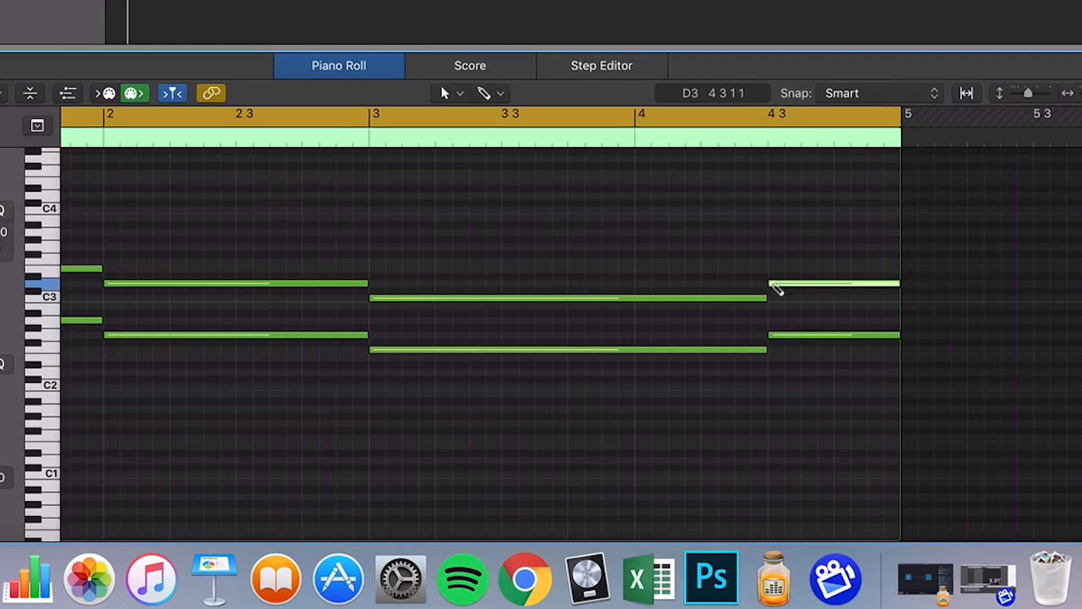
# Play back the four root-and-fifth pairs with the whole region in view.
pyautogui.press('space')
pyautogui.press('super+Left')
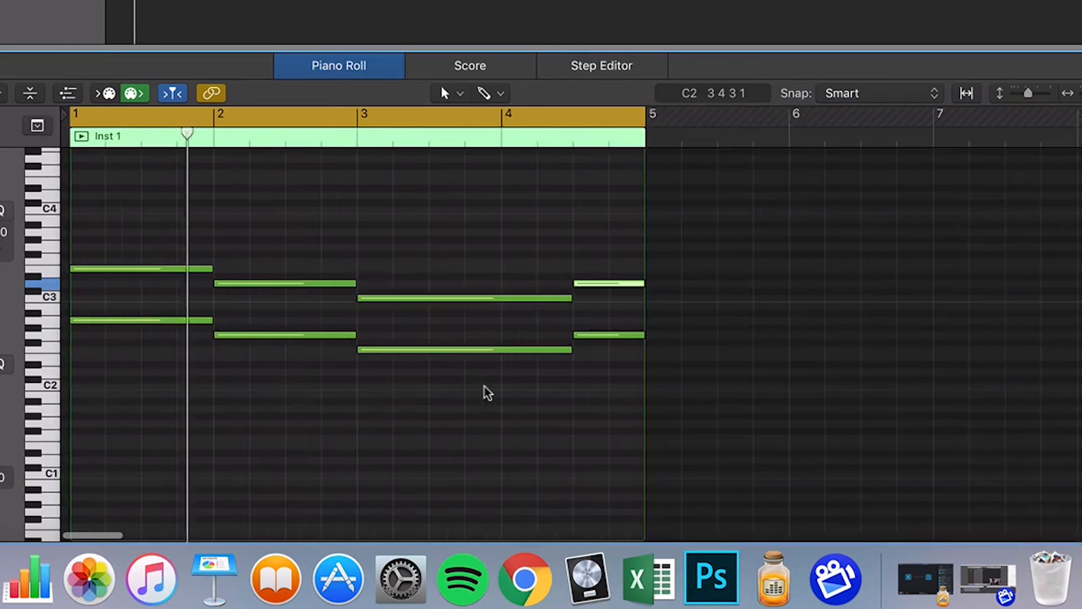
pyautogui.click(372, 410)
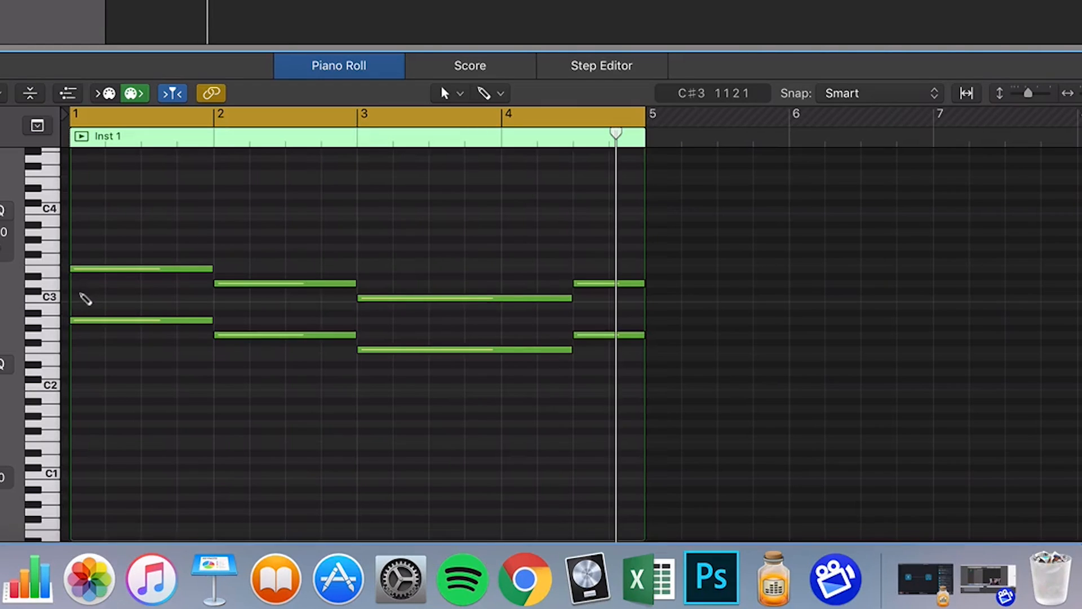
# Add a one-bar C3 note at bar 1 between the root and fifth, trying C#3 before returning it to C3.
pyautogui.click(79, 299)
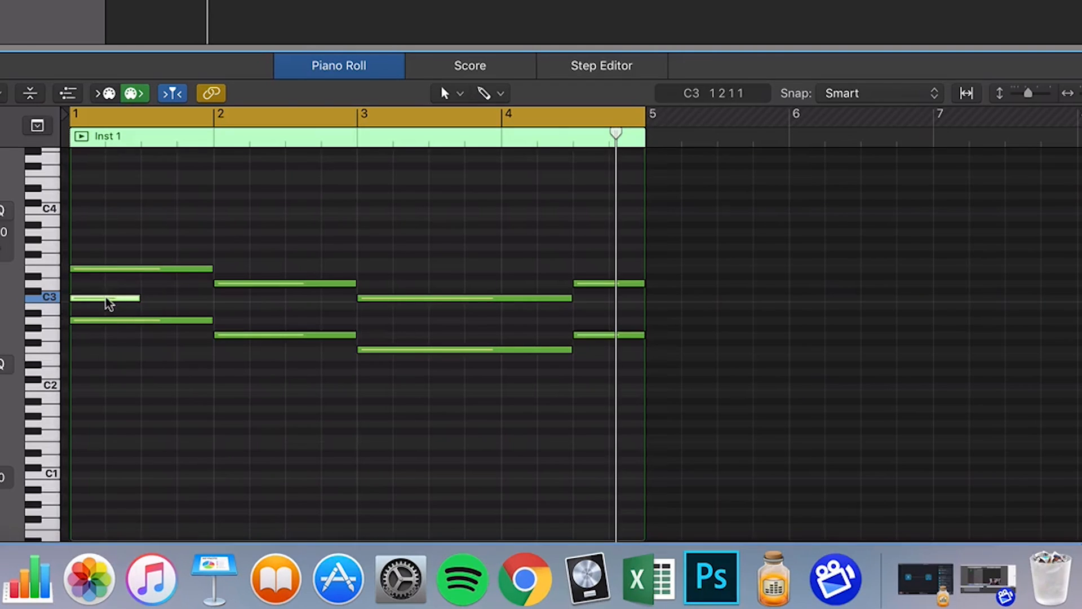
pyautogui.moveTo(108, 303); pyautogui.dragTo(107, 294)
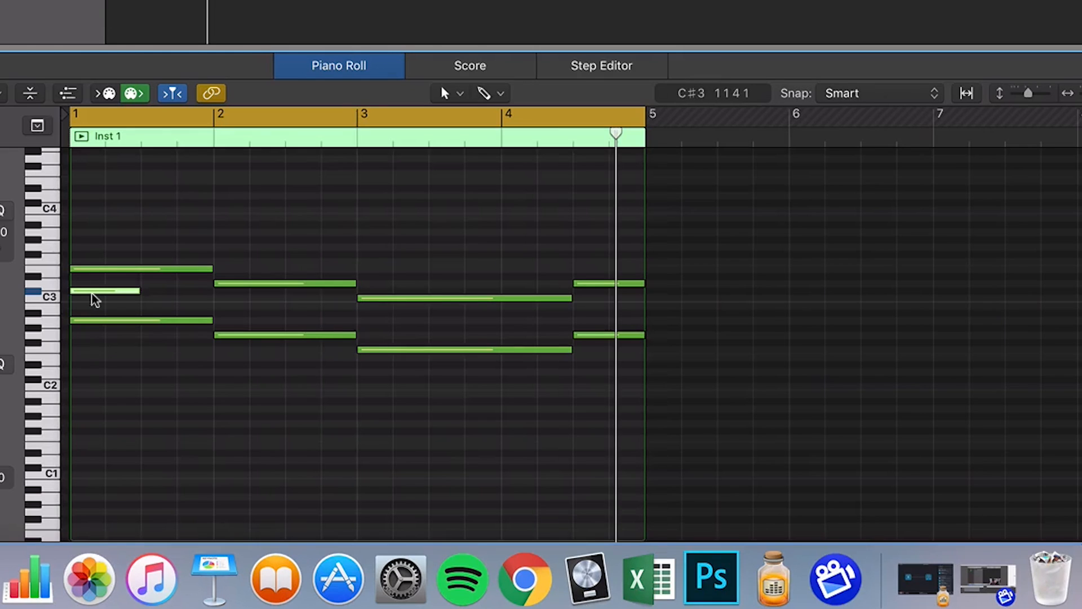
pyautogui.moveTo(94, 293); pyautogui.dragTo(93, 302)
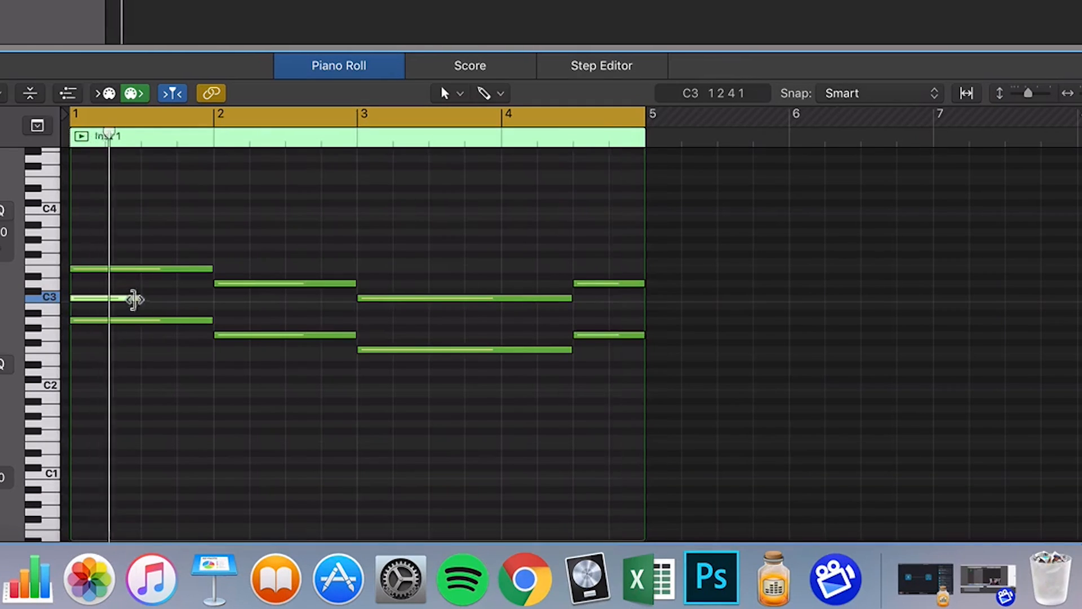
pyautogui.moveTo(135, 298); pyautogui.dragTo(209, 305)
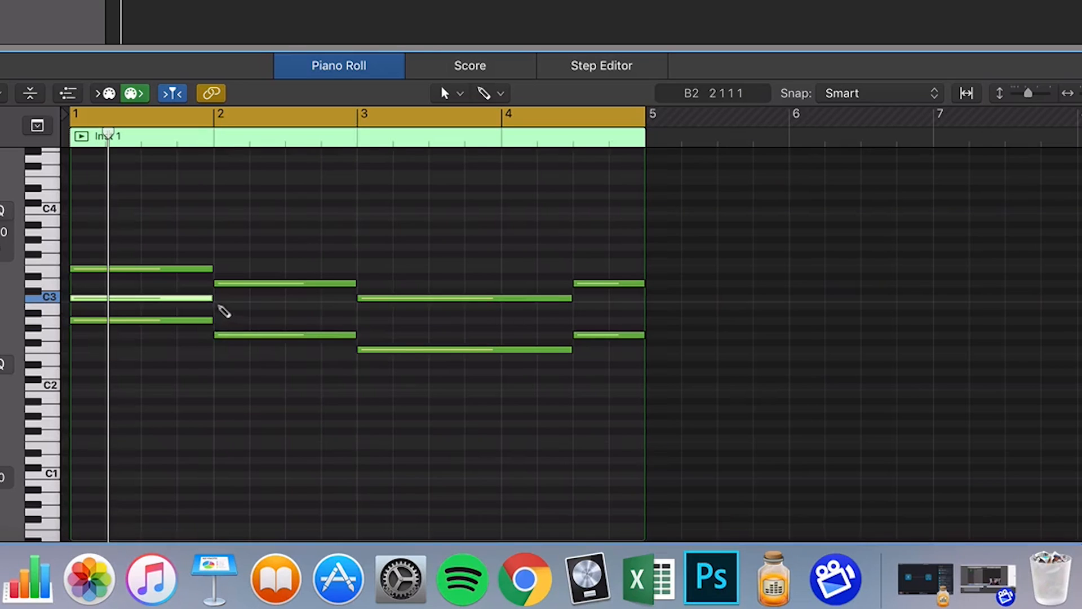
# Add the thirds for the second and third chords: a one-bar B2 at bar 2 and an A2 from bar 3 to bar 4 beat 3.
pyautogui.click(219, 305)
pyautogui.click(367, 320)
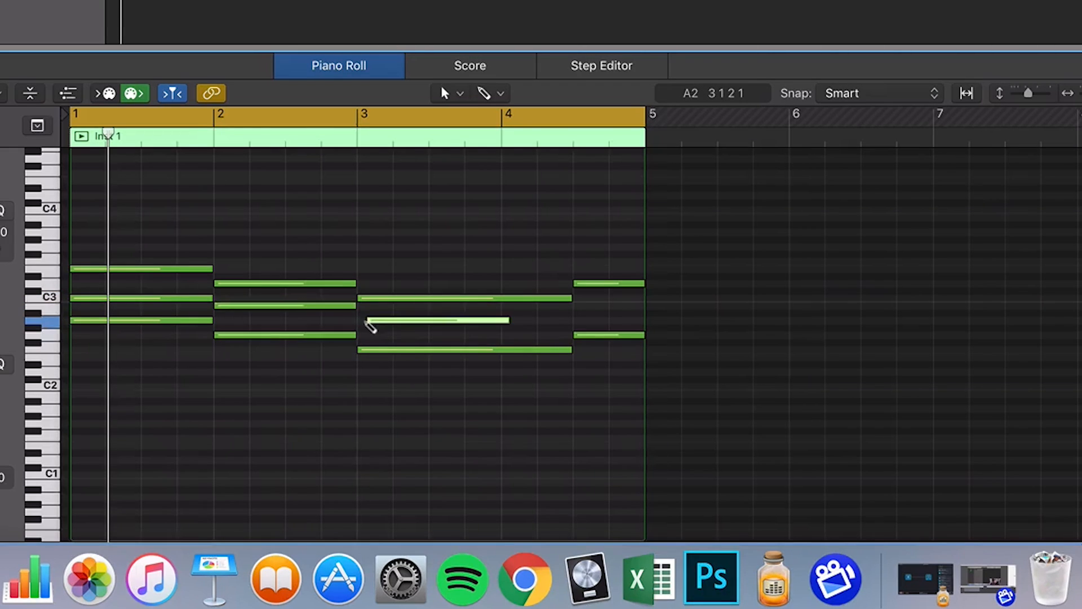
pyautogui.moveTo(423, 326); pyautogui.dragTo(412, 321)
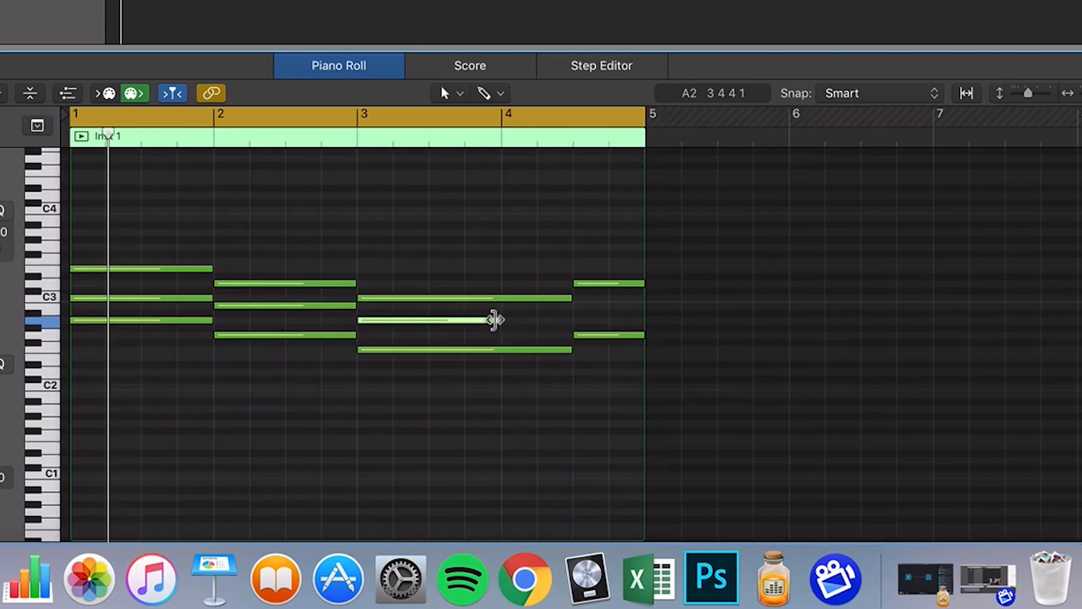
pyautogui.moveTo(496, 320); pyautogui.dragTo(570, 320)
# Add a B2 note over the last two beats of bar 4, matching the root's length, and play back the full triads.
pyautogui.click(578, 335)
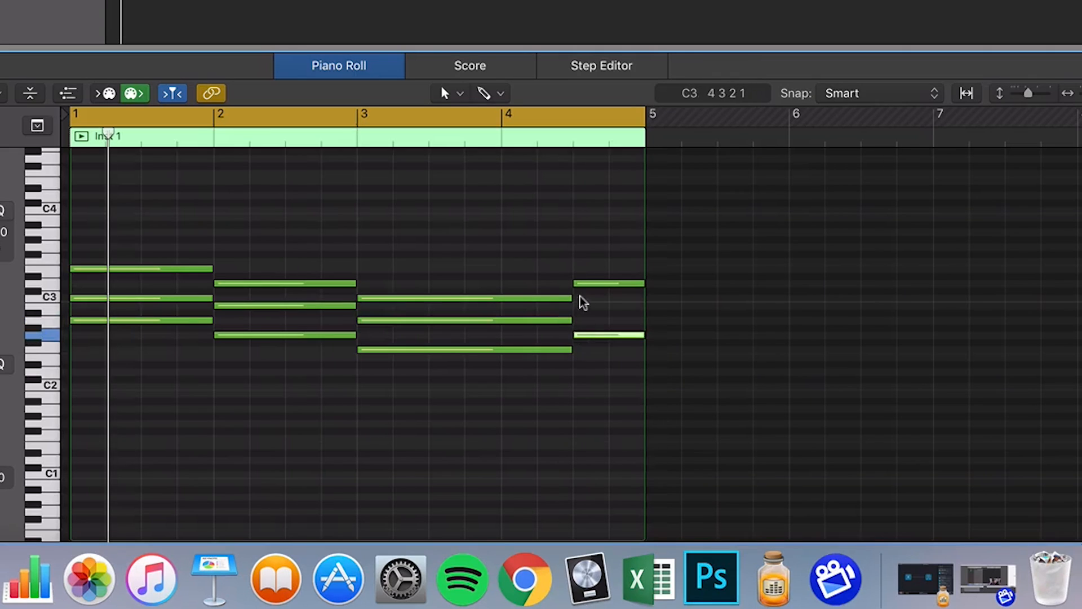
pyautogui.click(578, 306)
pyautogui.press('space')
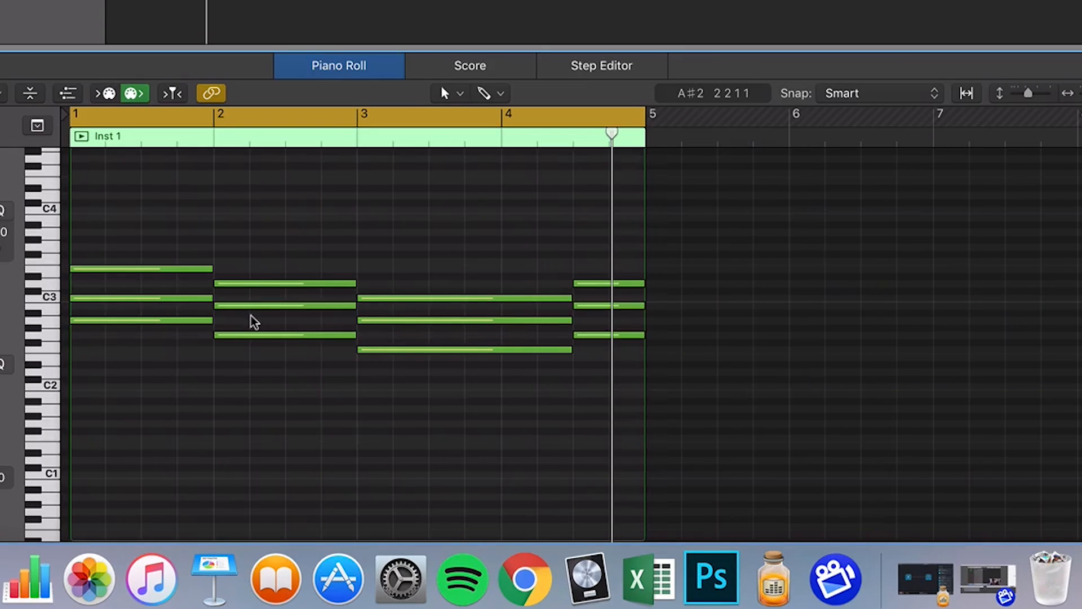
pyautogui.moveTo(252, 316); pyautogui.dragTo(190, 302)
pyautogui.click(221, 318)
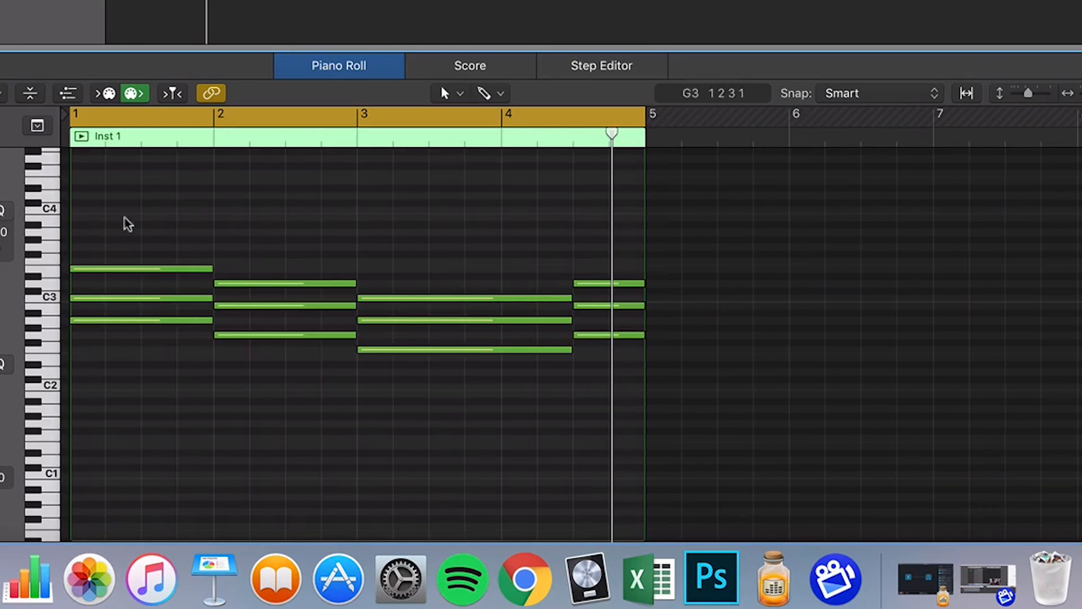
# Raise the middle note of each of the four chords by one octave, to C4, B3, A3 and B3.
pyautogui.moveTo(109, 298); pyautogui.dragTo(110, 216)
pyautogui.moveTo(291, 305); pyautogui.dragTo(290, 222)
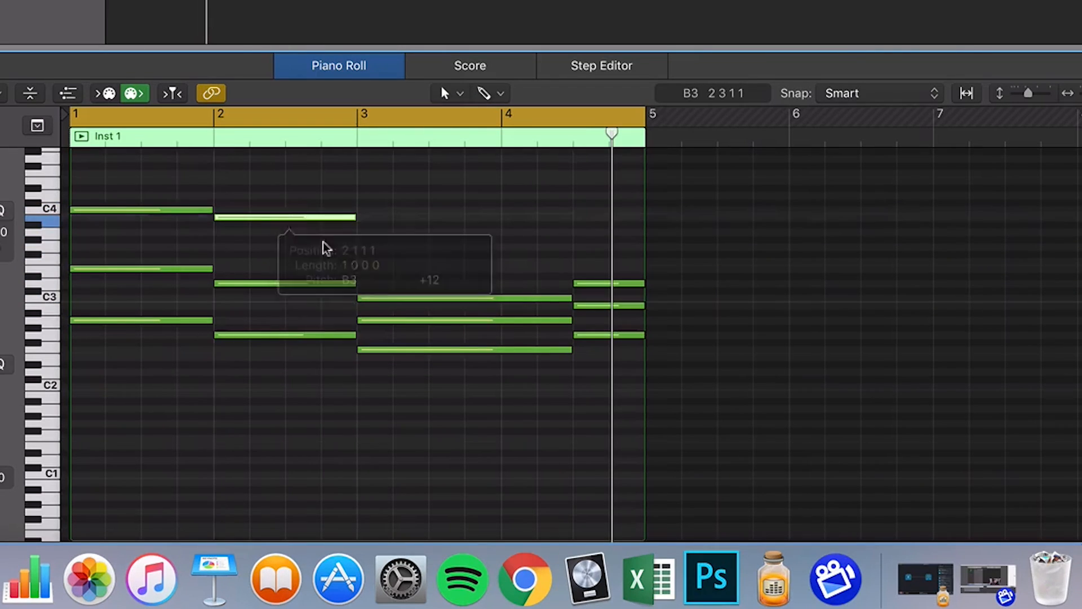
pyautogui.moveTo(405, 322); pyautogui.dragTo(401, 232)
pyautogui.moveTo(584, 306); pyautogui.dragTo(587, 216)
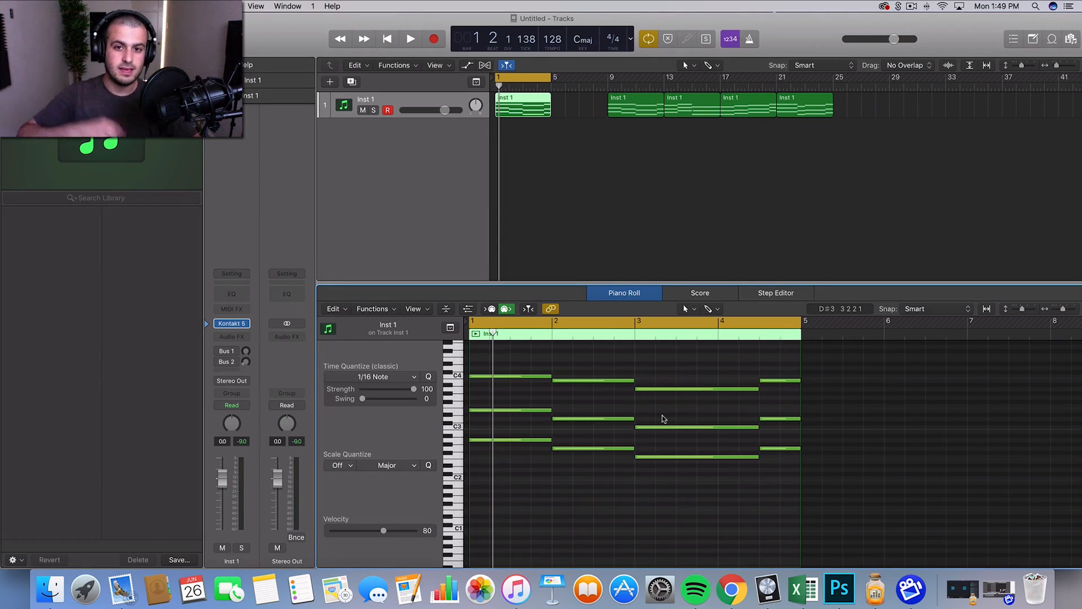
# Move the finished chord region from bar 1 to about bar 34 on the same track and deselect it.
pyautogui.click(596, 201)
pyautogui.moveTo(532, 107); pyautogui.dragTo(1002, 116)
pyautogui.click(900, 187)
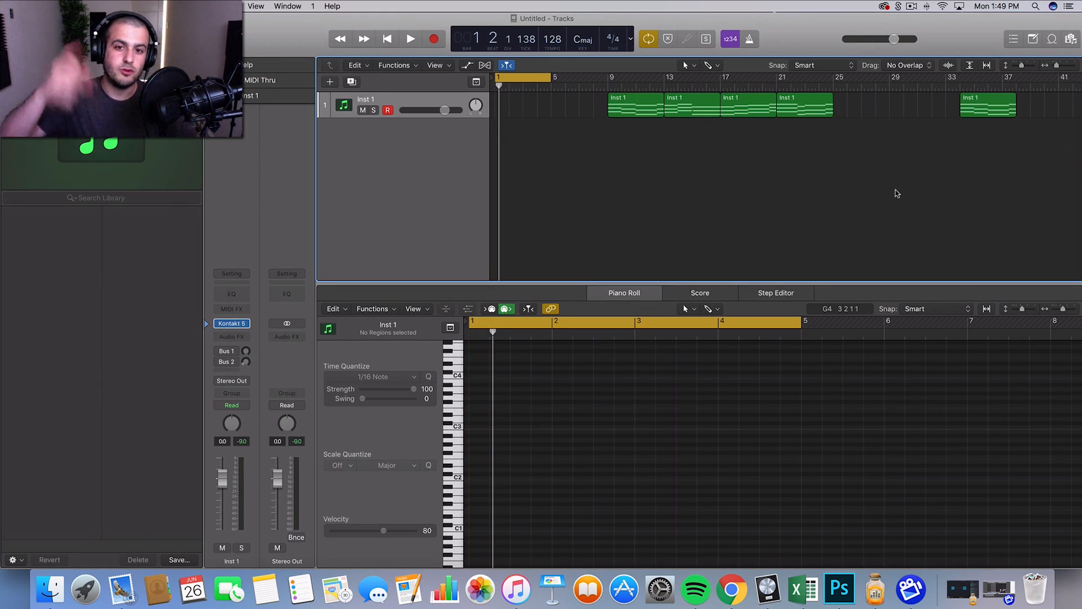